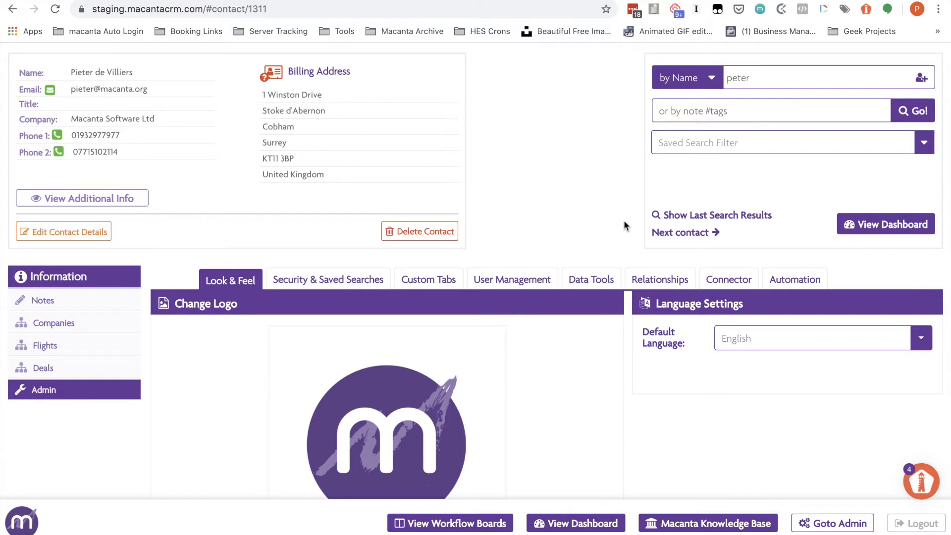
# Add a new DO pipeline labelled "Deal Tracking" in the admin data tools' pipeline management.
pyautogui.click(585, 281)
pyautogui.scroll(-3, 583, 281)
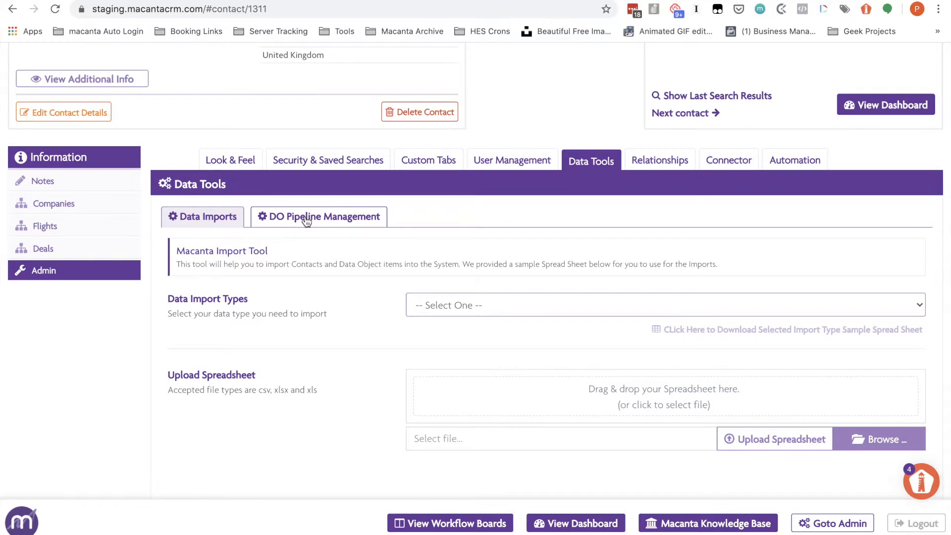
pyautogui.click(306, 221)
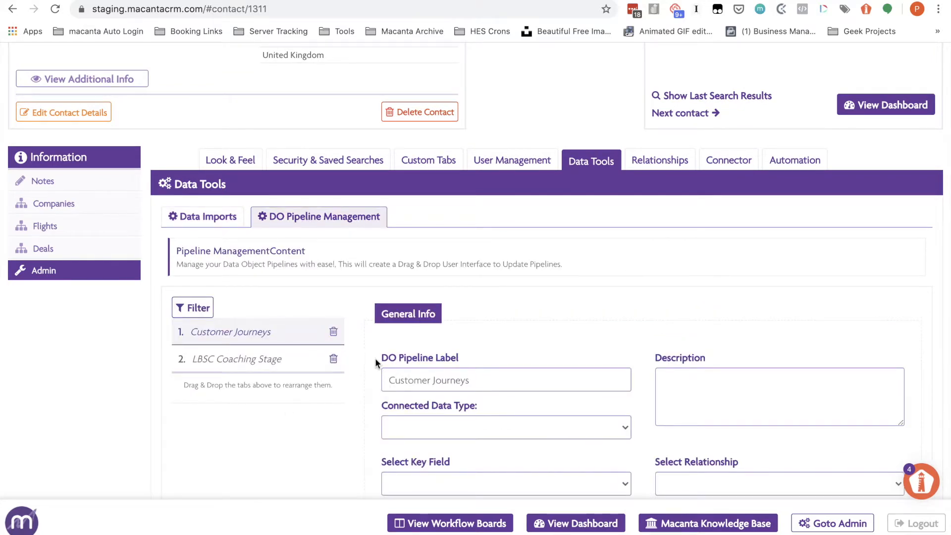
pyautogui.scroll(-3, 298, 374)
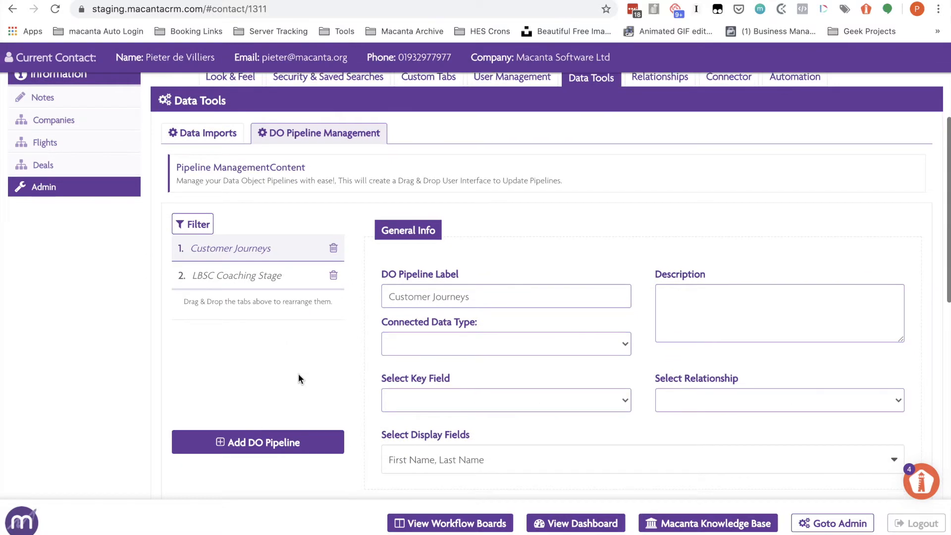
pyautogui.click(267, 448)
pyautogui.write('Deal ')
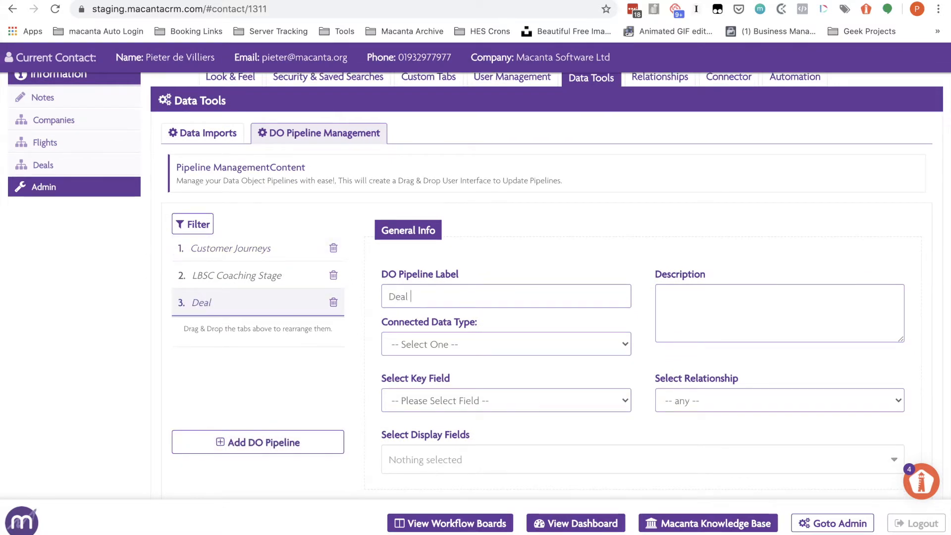
pyautogui.write('Tracking')
# Set the Deal Tracking pipeline's connected data type to Deals, key field to Deal Stage (CD field) and relationship to Key Contact.
pyautogui.scroll(-2, 446, 446)
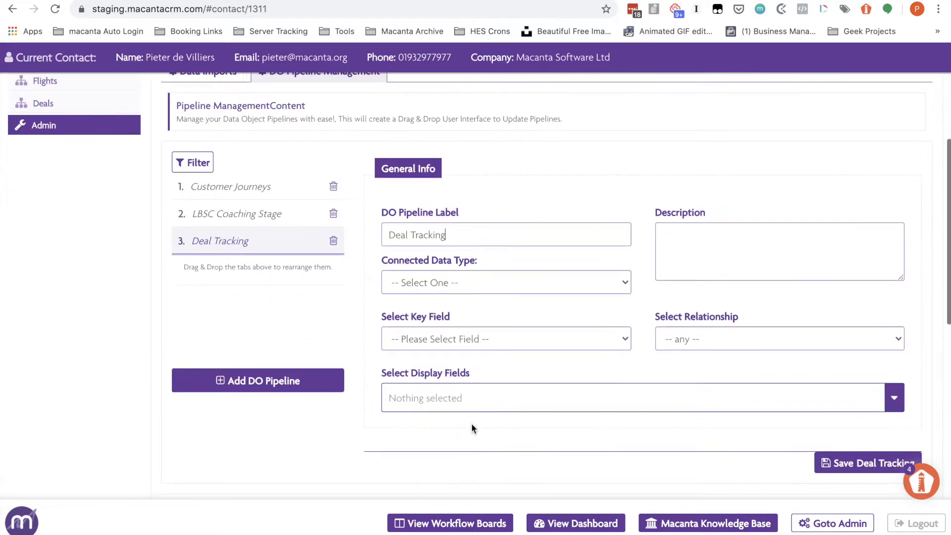
pyautogui.click(483, 287)
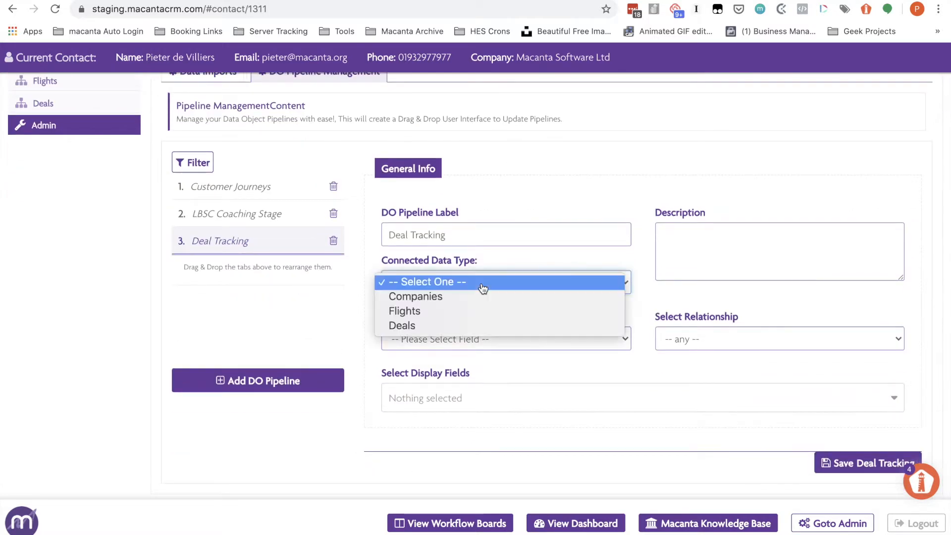
pyautogui.click(410, 325)
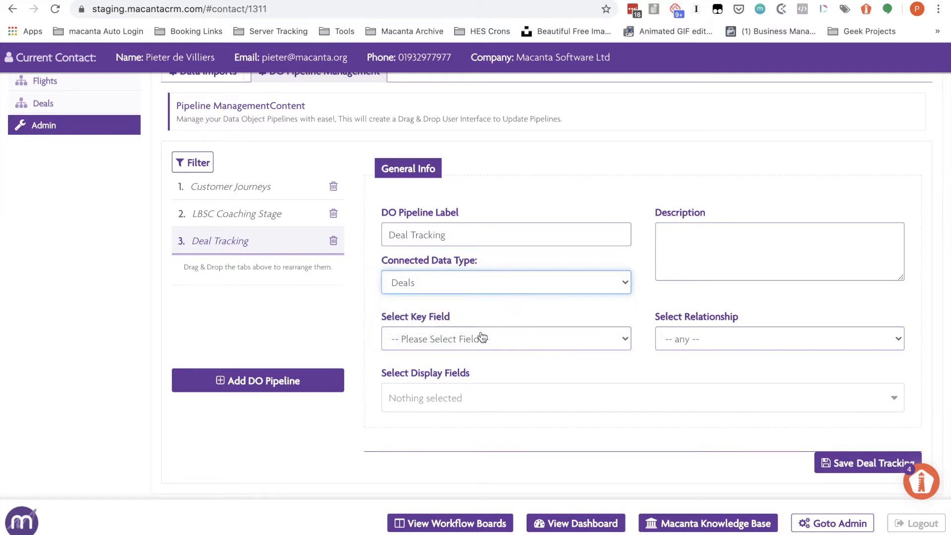
pyautogui.click(489, 341)
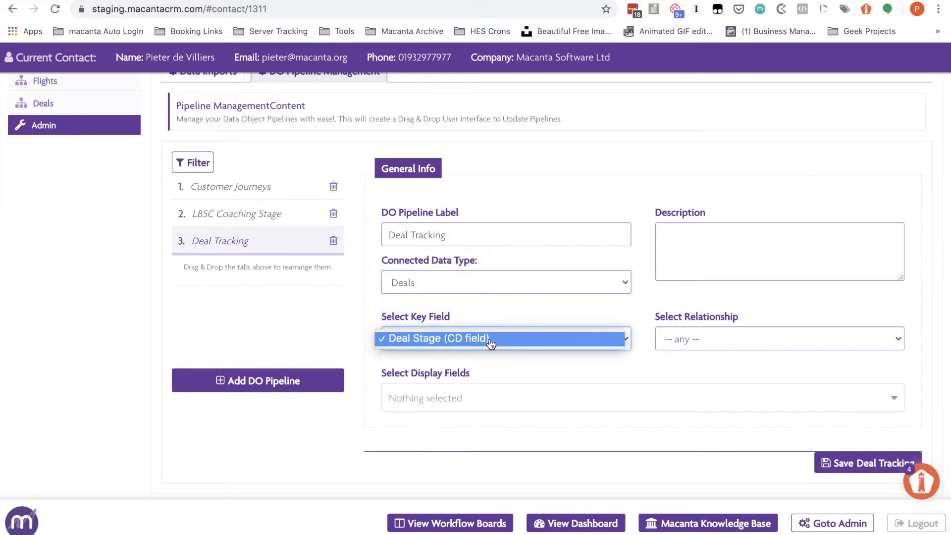
pyautogui.click(444, 345)
pyautogui.click(442, 344)
pyautogui.click(427, 342)
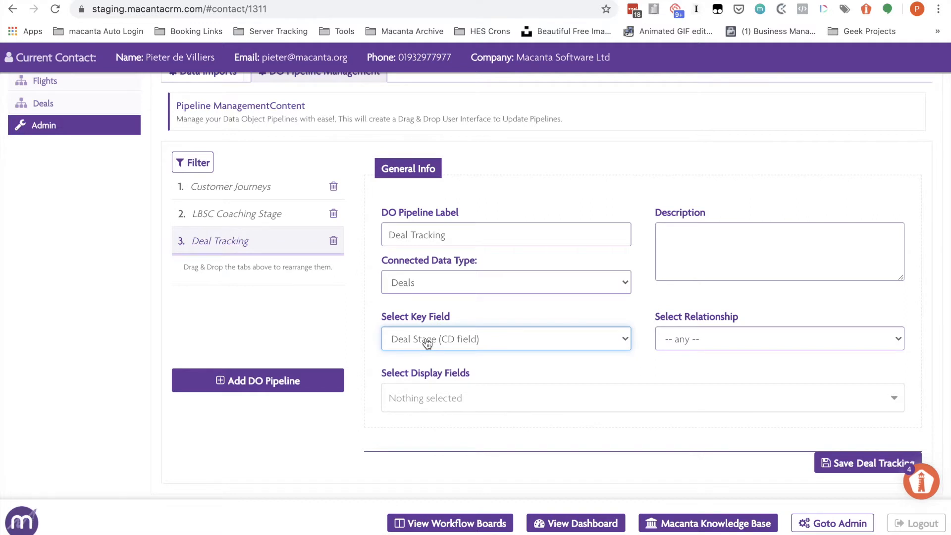
pyautogui.click(713, 342)
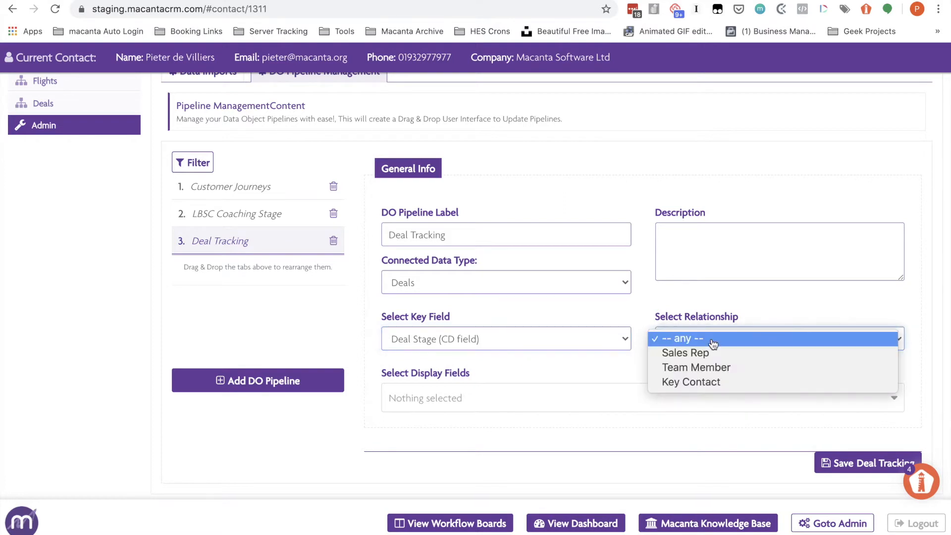
pyautogui.click(696, 382)
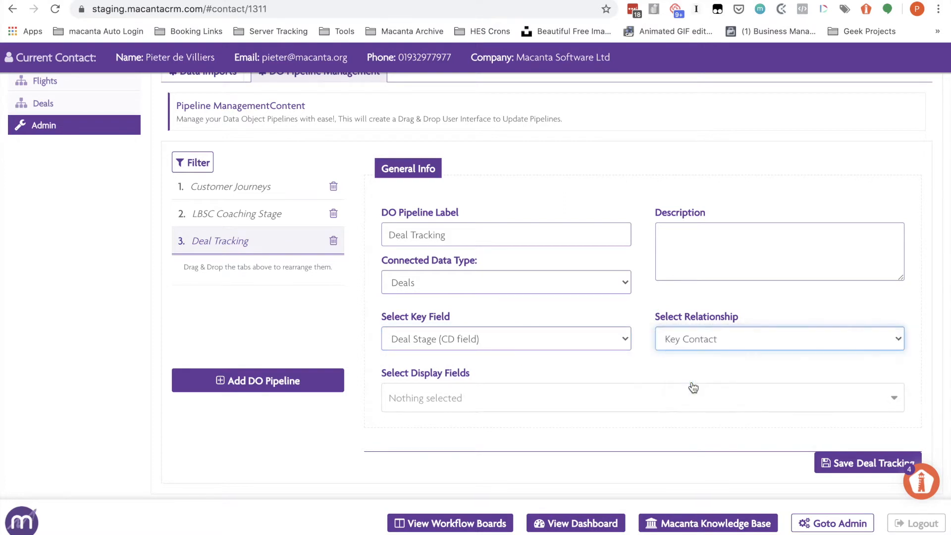
# Choose First Name, Last Name, Phone No. and Deal Title (CD field) as the pipeline's display fields and save Deal Tracking.
pyautogui.scroll(-5, 664, 359)
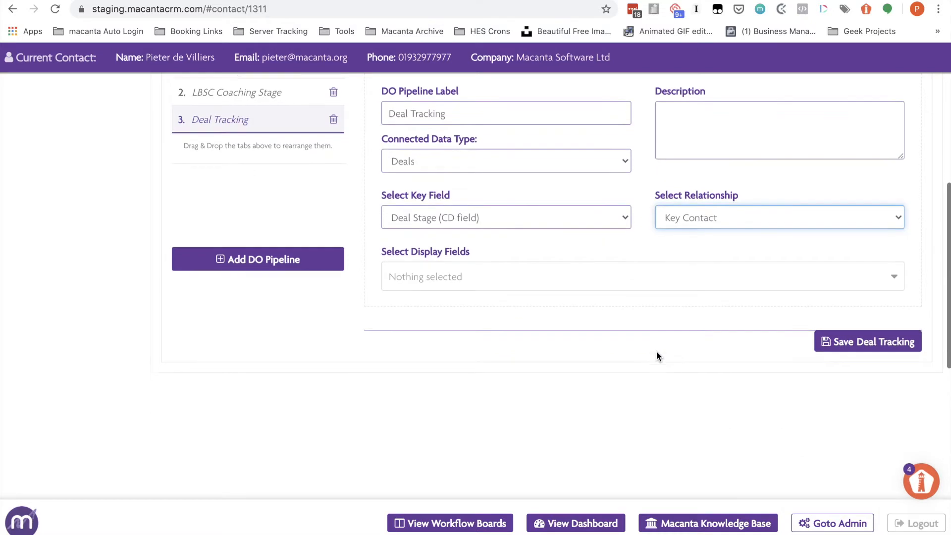
pyautogui.click(525, 281)
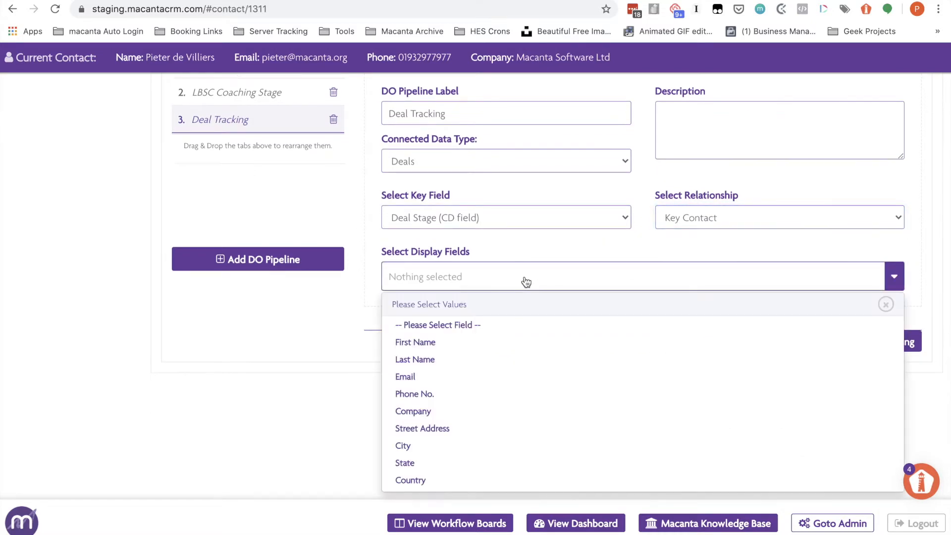
pyautogui.click(434, 343)
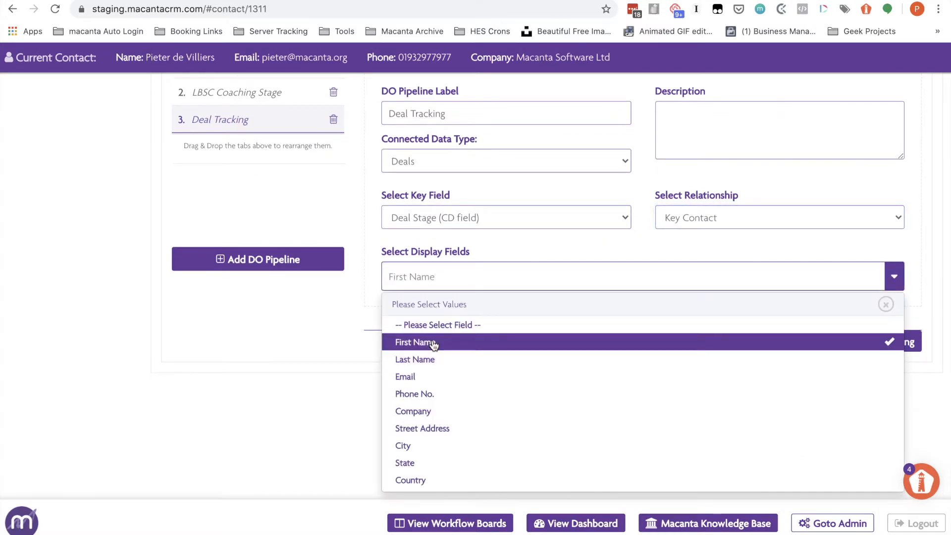
pyautogui.click(427, 360)
pyautogui.click(427, 393)
pyautogui.scroll(-2, 477, 442)
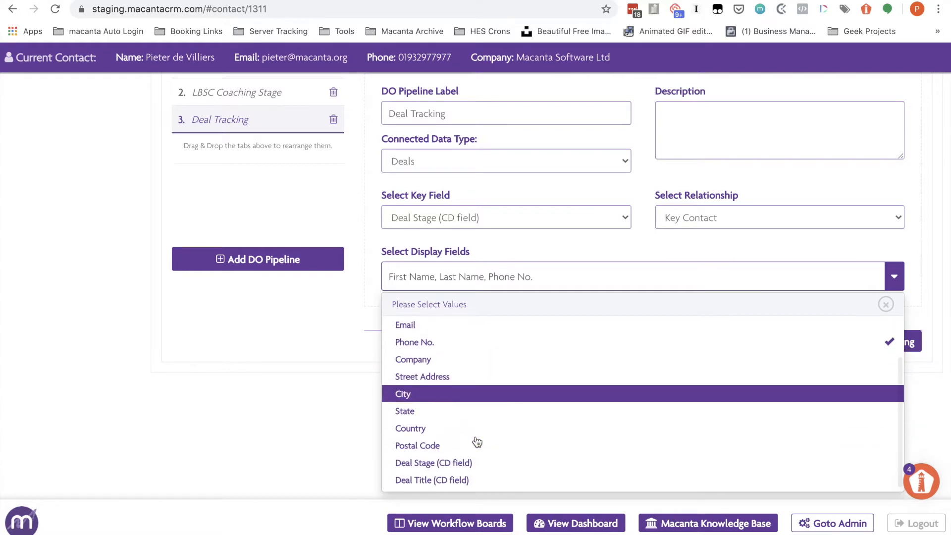
pyautogui.click(435, 483)
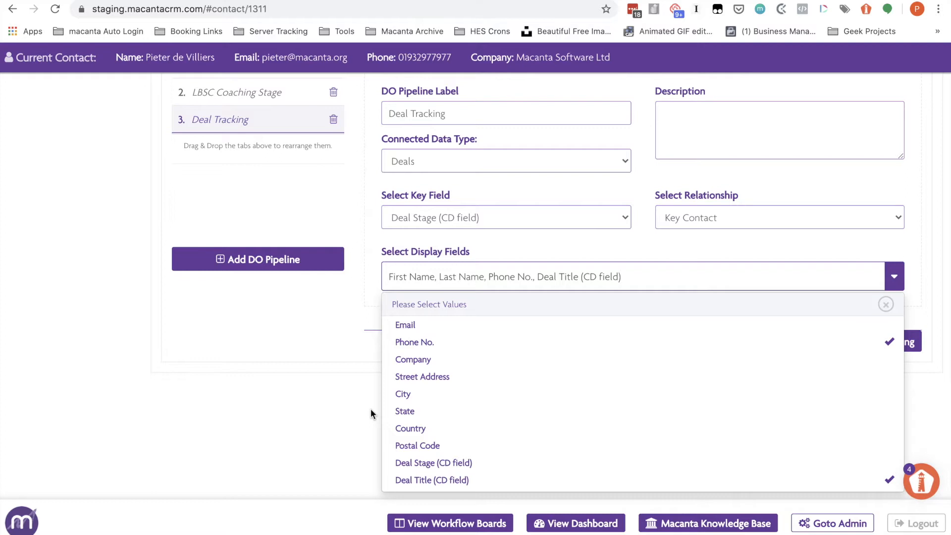
pyautogui.click(365, 357)
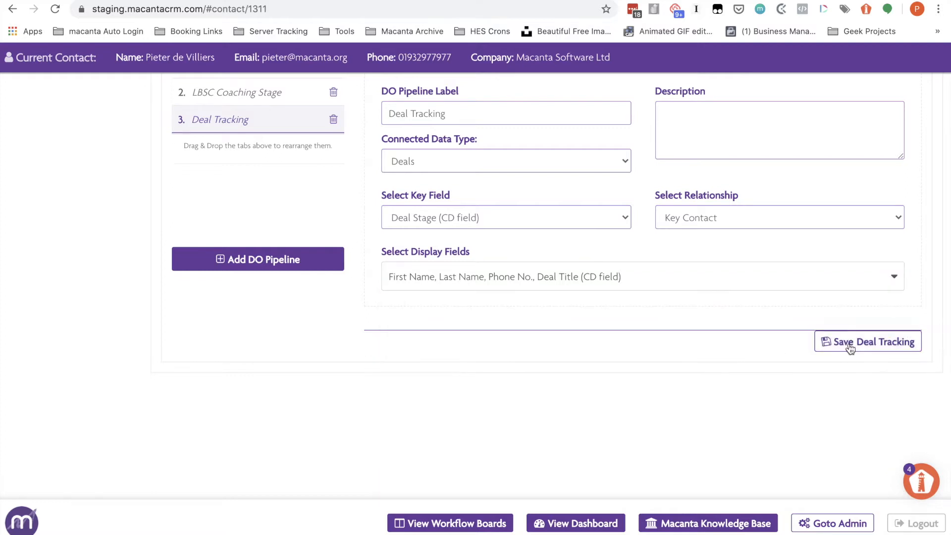
pyautogui.click(850, 348)
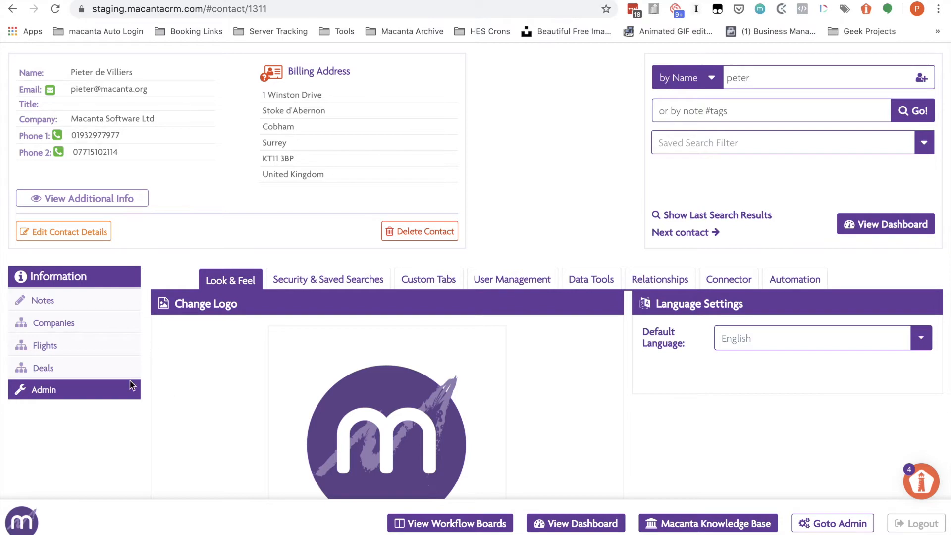
# Open the contact's Deals section and look through the stages on its Deal Tracking board.
pyautogui.click(50, 367)
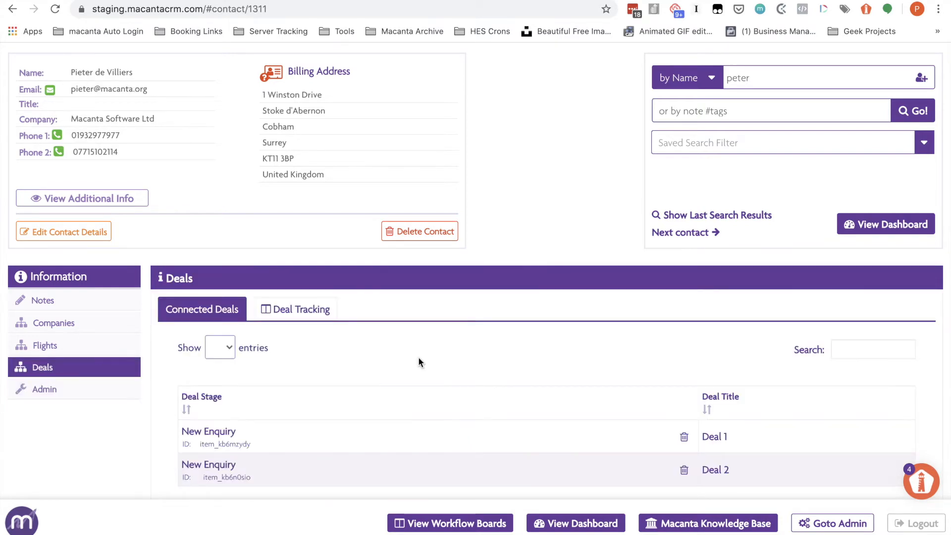
pyautogui.scroll(-3, 419, 362)
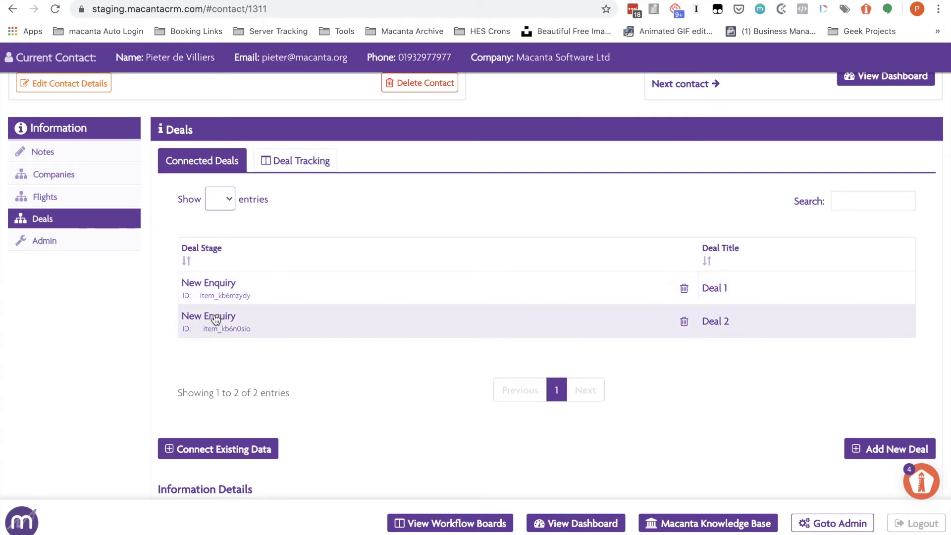
pyautogui.click(286, 164)
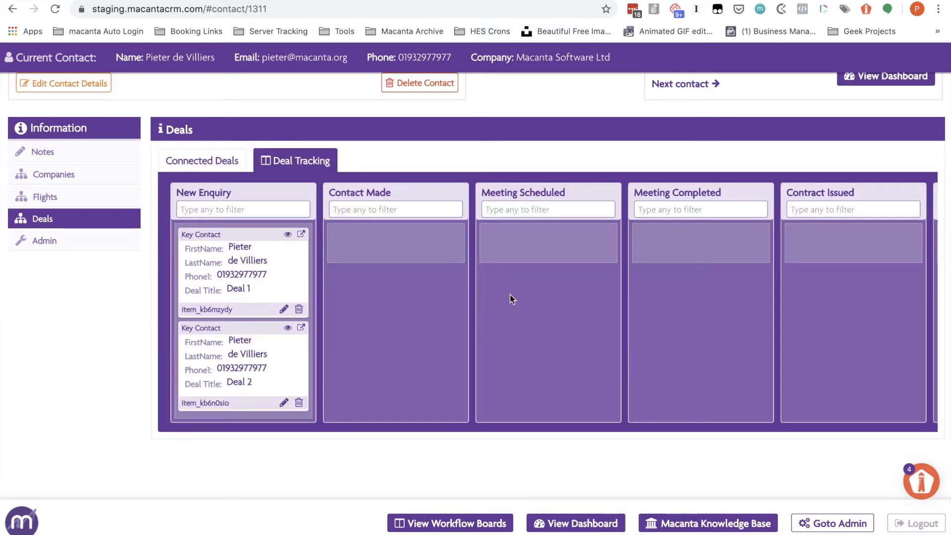
pyautogui.hscroll(5, 607, 290)
pyautogui.hscroll(-5, 607, 290)
# Move the Deal 1 card to the Meeting Scheduled stage and the Deal 2 card to Contact Made.
pyautogui.moveTo(204, 251); pyautogui.dragTo(436, 248)
pyautogui.hscroll(-3, 261, 278)
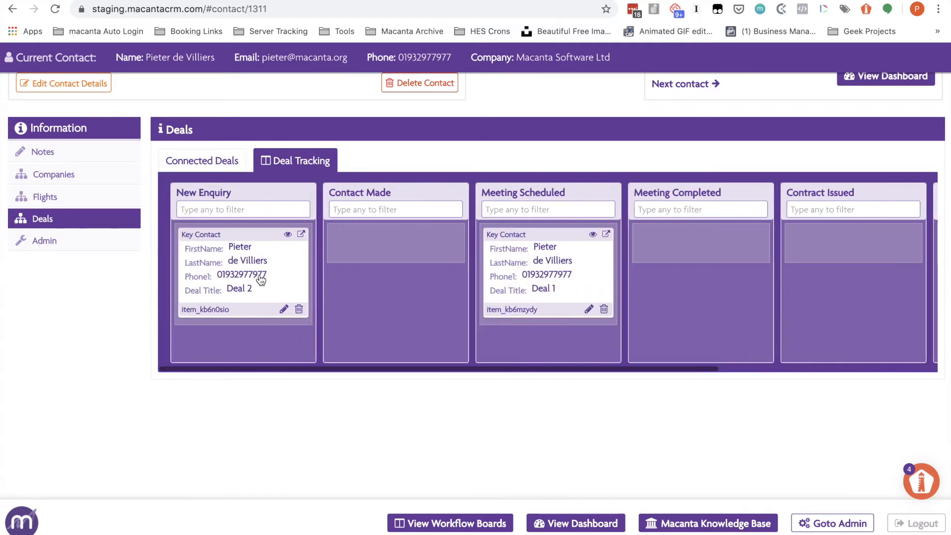
pyautogui.moveTo(207, 253); pyautogui.dragTo(336, 255)
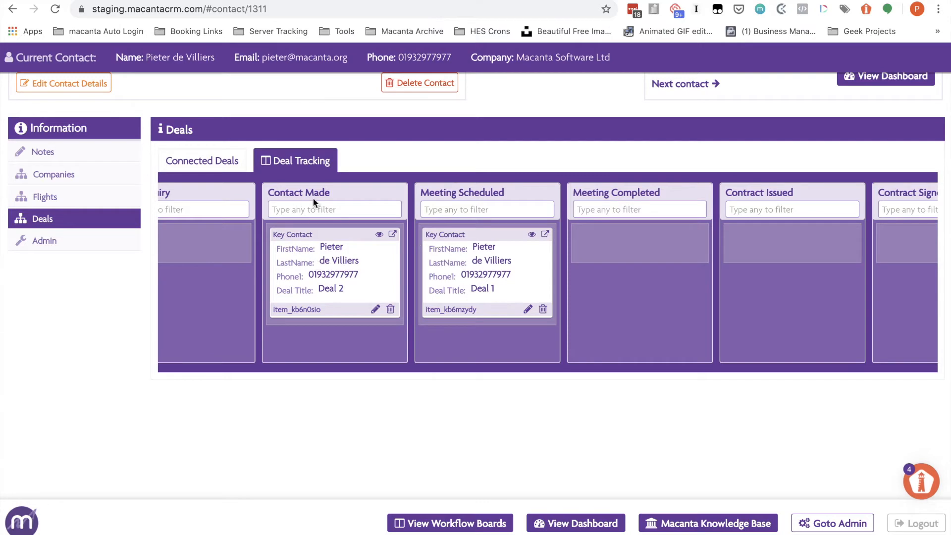
pyautogui.hscroll(-1, 370, 252)
pyautogui.hscroll(-3, 370, 253)
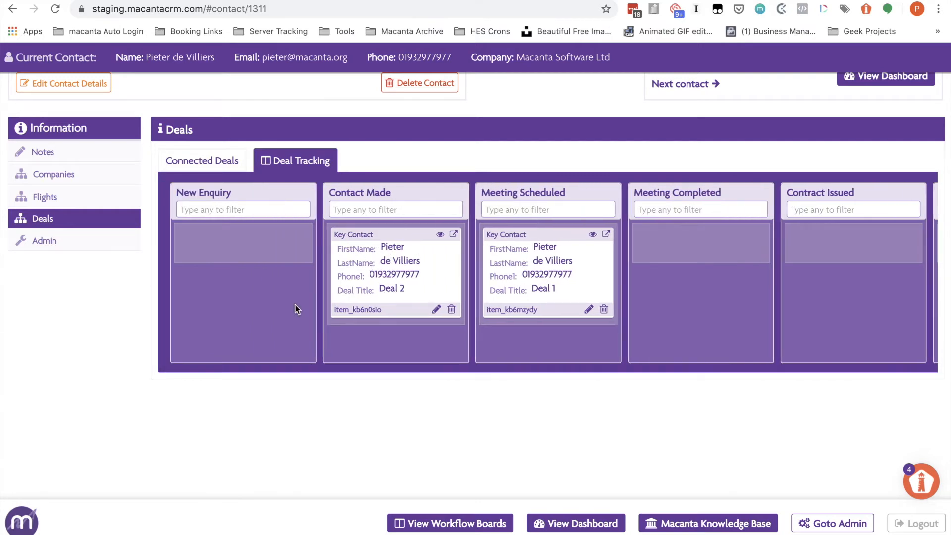
# Open the system-wide workflow boards and review all stages of the Deals pipeline board.
pyautogui.scroll(1, 284, 251)
pyautogui.scroll(3, 284, 251)
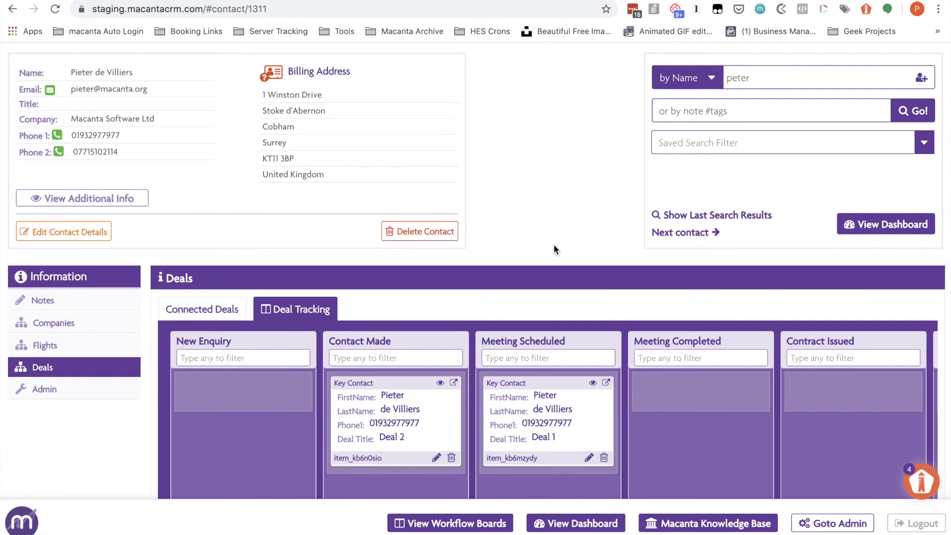
pyautogui.click(455, 525)
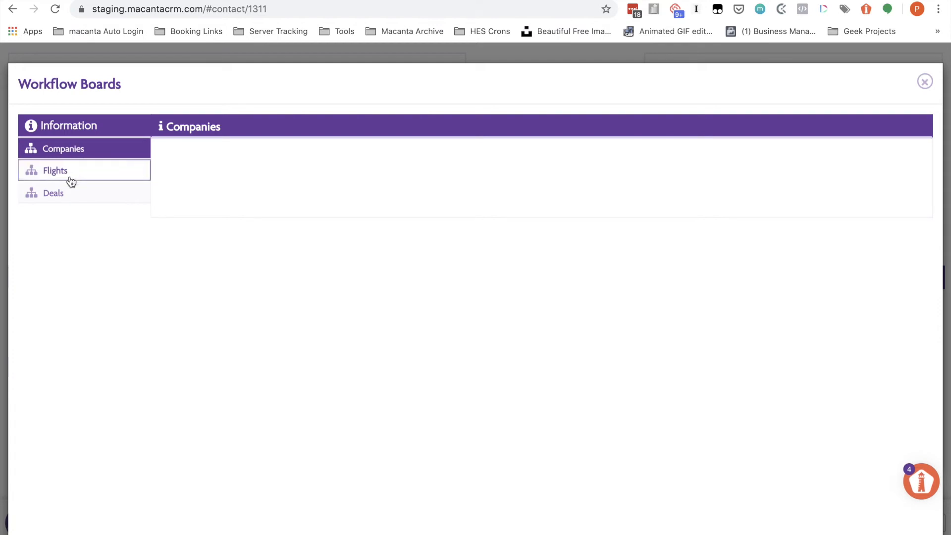
pyautogui.click(55, 193)
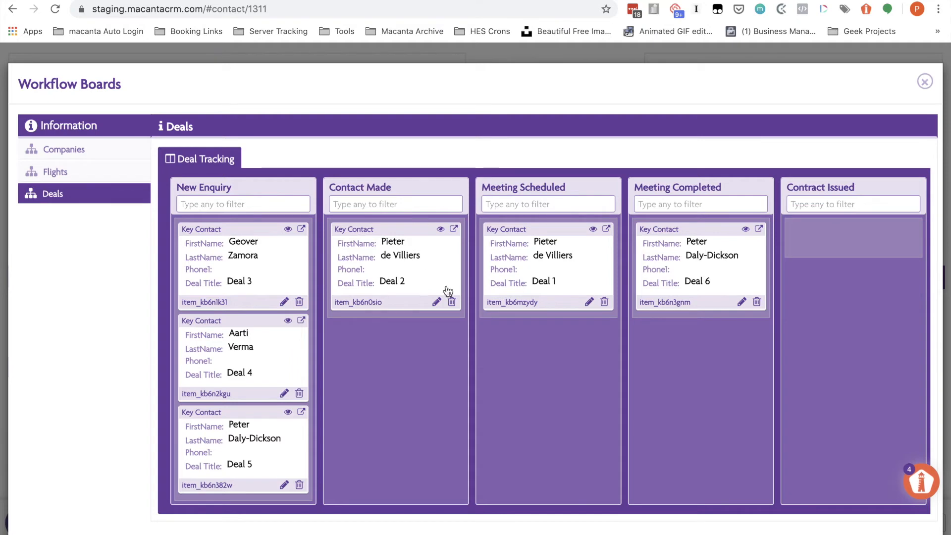
pyautogui.scroll(-1, 240, 432)
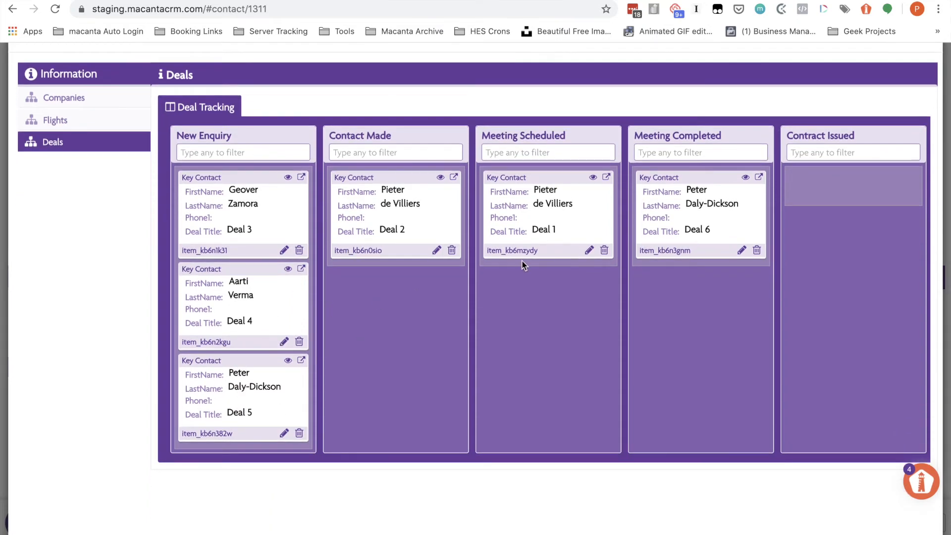
pyautogui.hscroll(5, 577, 262)
pyautogui.hscroll(3, 577, 263)
pyautogui.hscroll(-10, 577, 263)
# View the key contact's details with additional info and the deal's information details from the Deal 2 card.
pyautogui.click(441, 180)
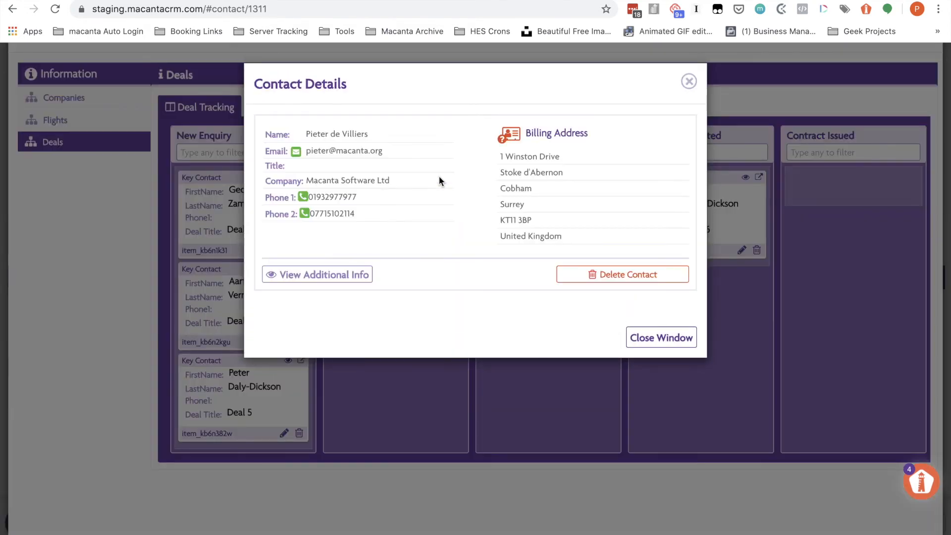
pyautogui.click(319, 274)
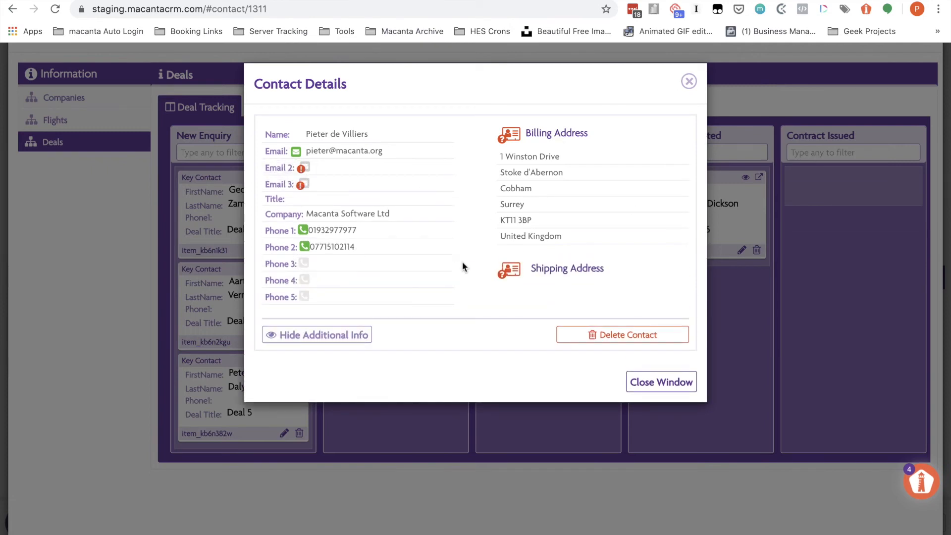
pyautogui.click(689, 81)
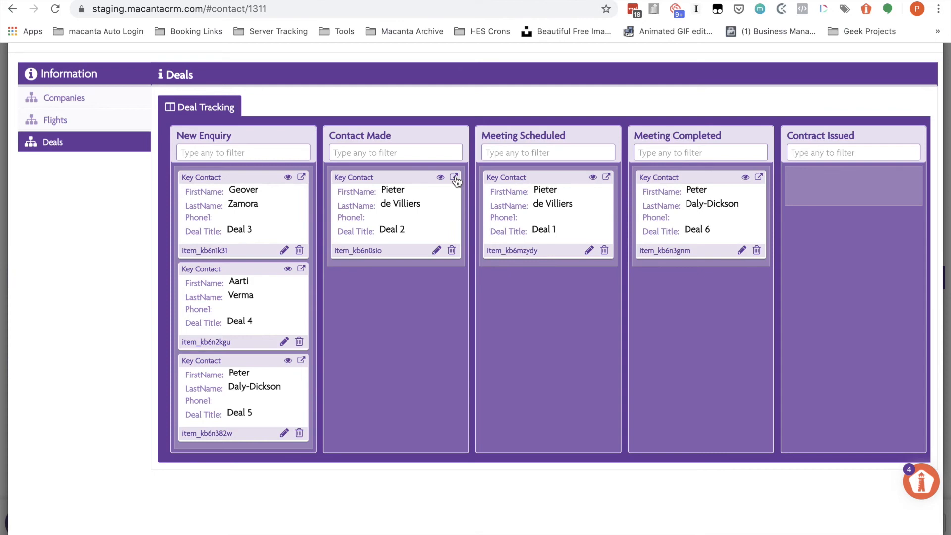
pyautogui.click(436, 251)
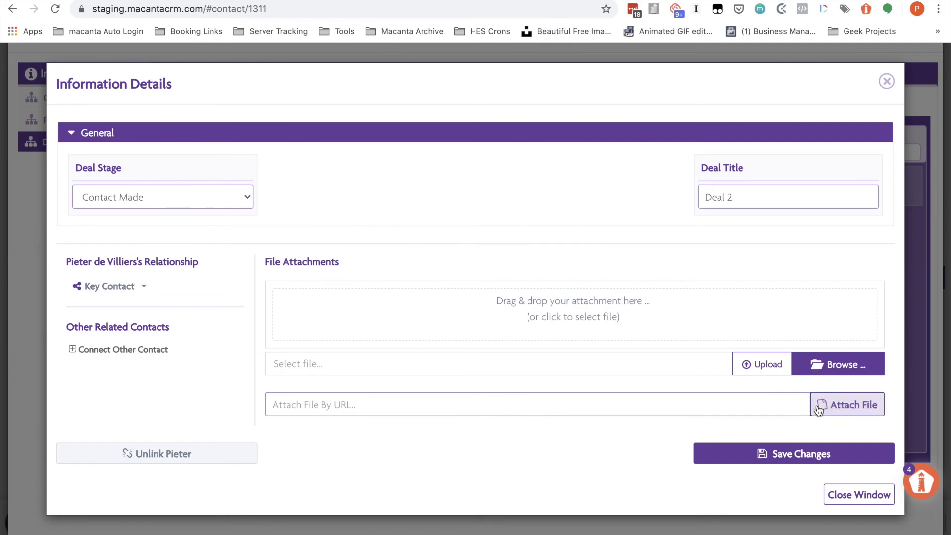
pyautogui.click(832, 496)
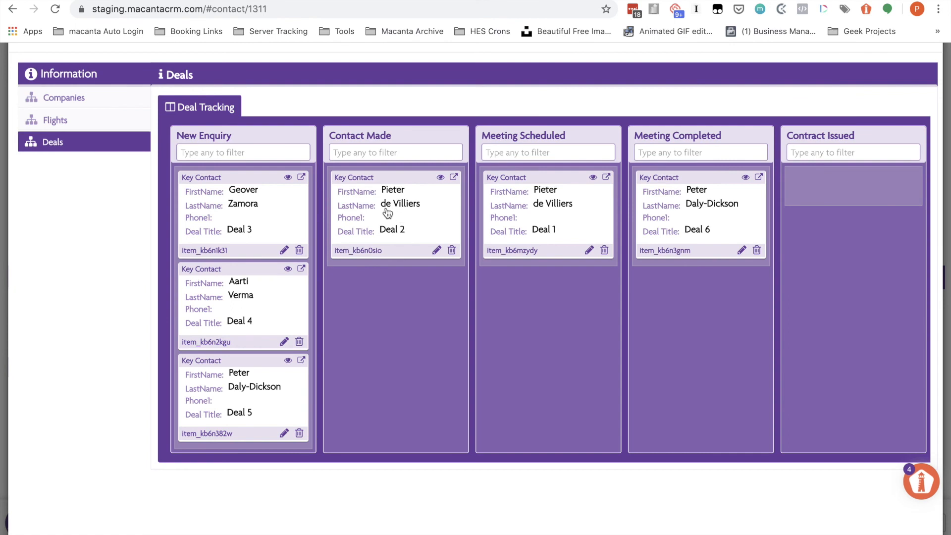
# Move the Deal 2 card from Contact Made to Meeting Scheduled on the Deals workflow board.
pyautogui.hscroll(2, 388, 213)
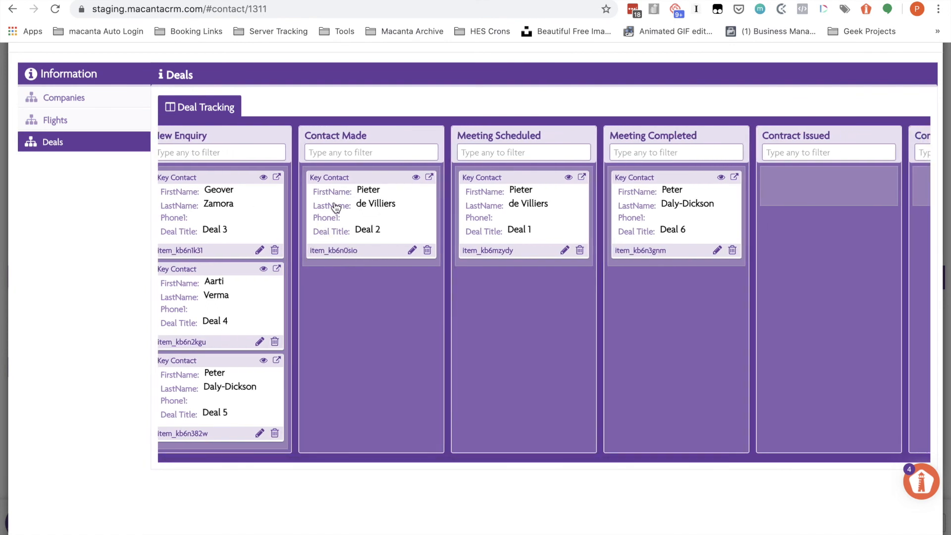
pyautogui.moveTo(336, 207); pyautogui.dragTo(446, 196)
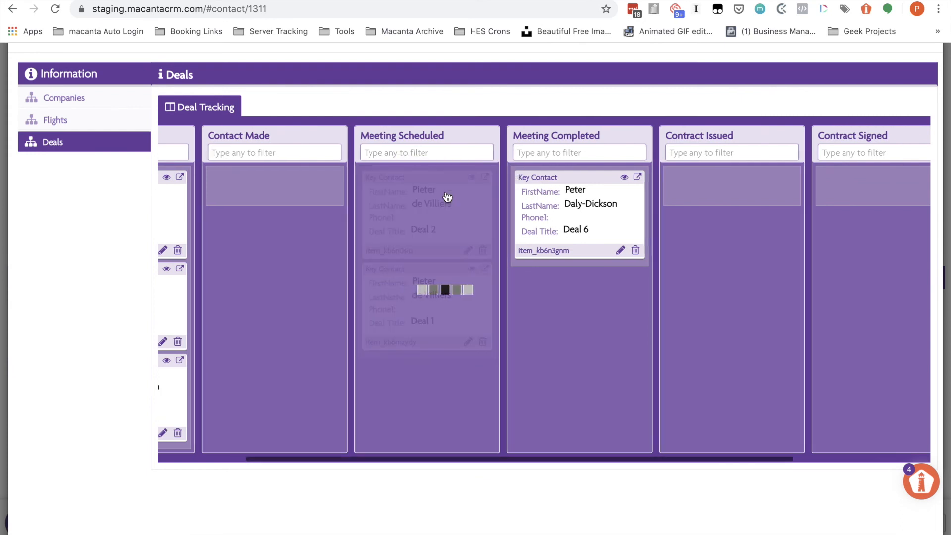
# Move the Deal 6 card from Meeting Completed to Contract Issued on the system-wide Deals workflow board.
pyautogui.hscroll(5, 559, 312)
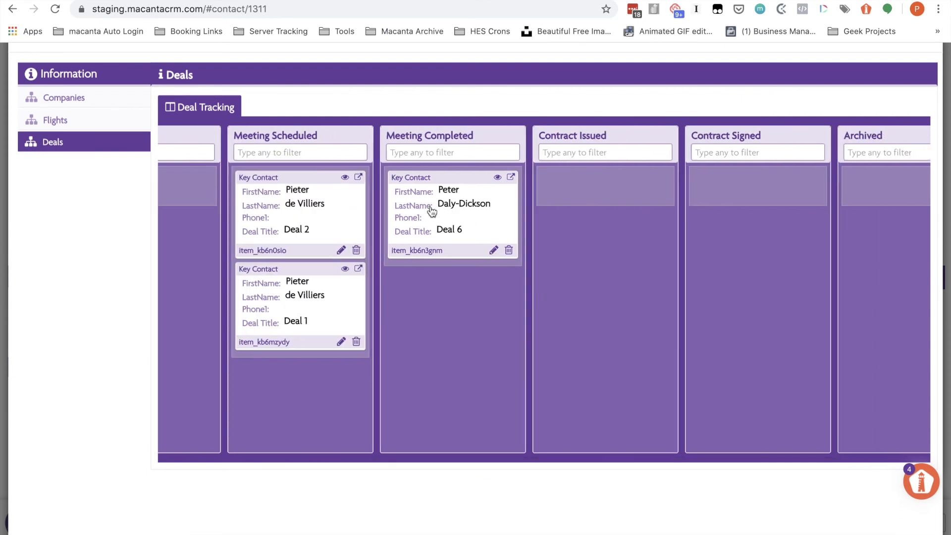
pyautogui.hscroll(-2, 430, 212)
pyautogui.moveTo(431, 212); pyautogui.dragTo(570, 211)
pyautogui.hscroll(2, 446, 213)
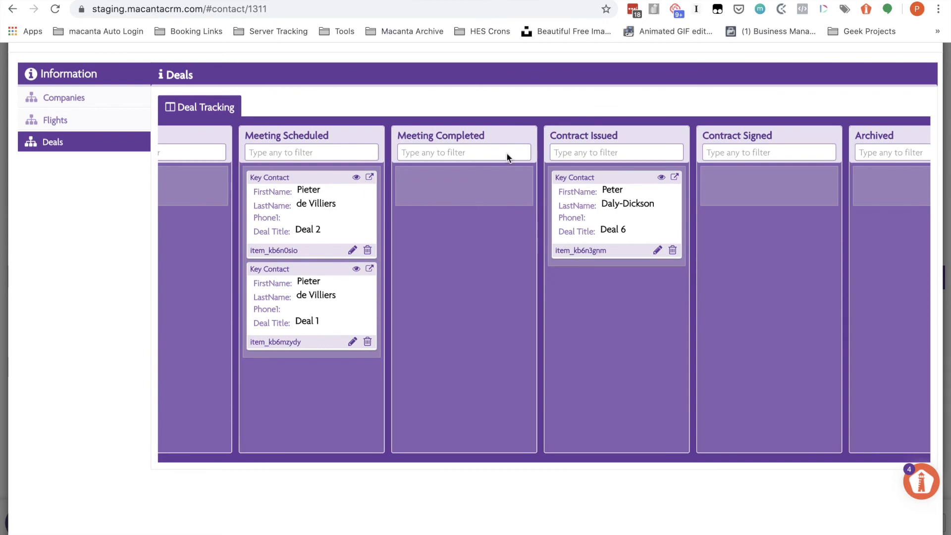
# Open the key contact's record from the Deal 6 card and review their Deal Tracking board and connected deals list.
pyautogui.click(675, 178)
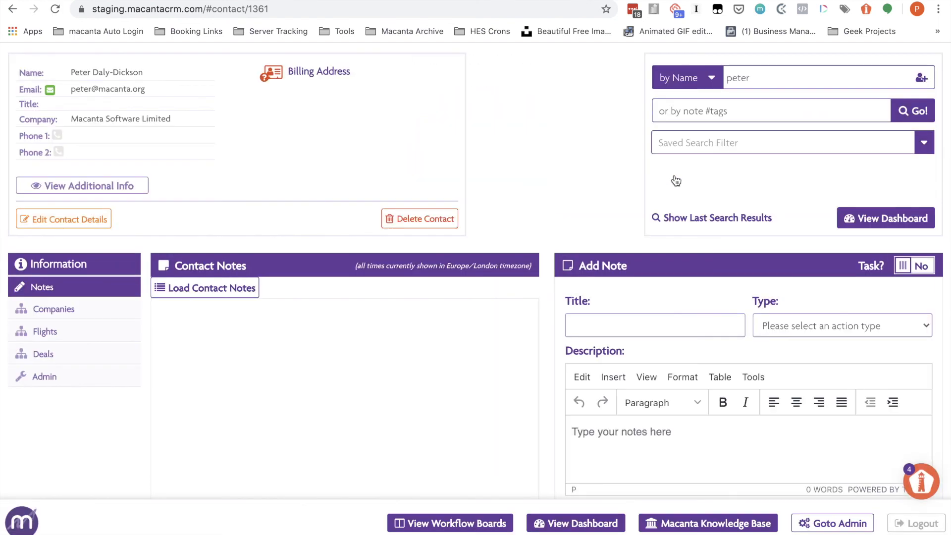
pyautogui.click(48, 355)
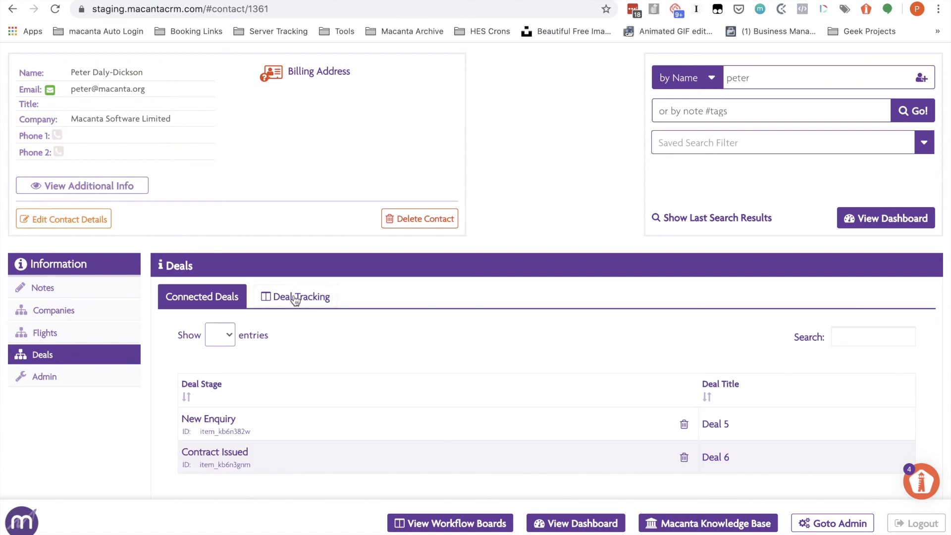
pyautogui.click(295, 300)
pyautogui.scroll(-5, 468, 274)
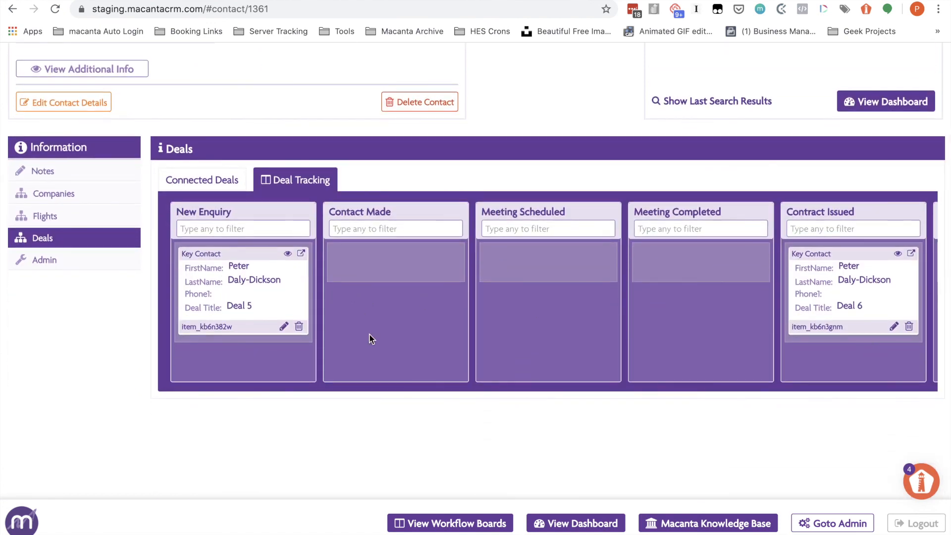
pyautogui.click(198, 180)
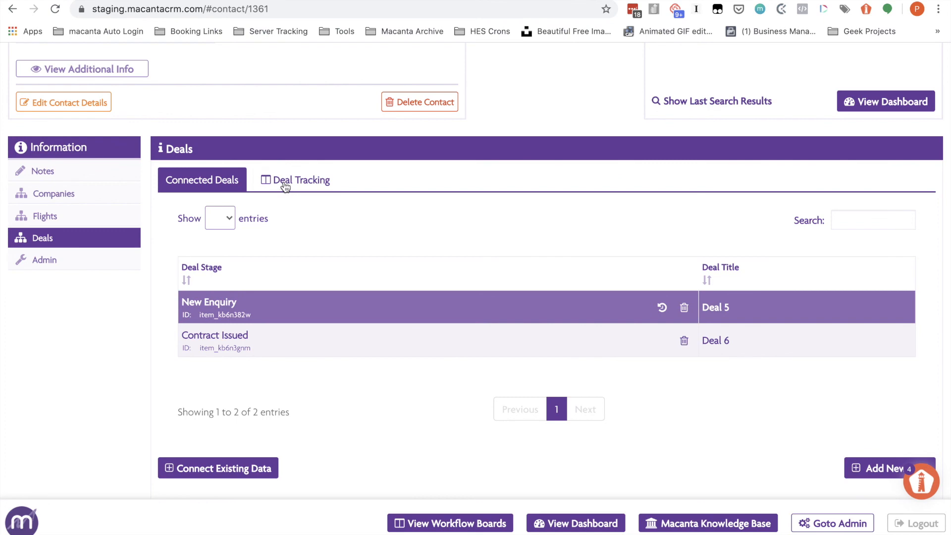
pyautogui.click(285, 182)
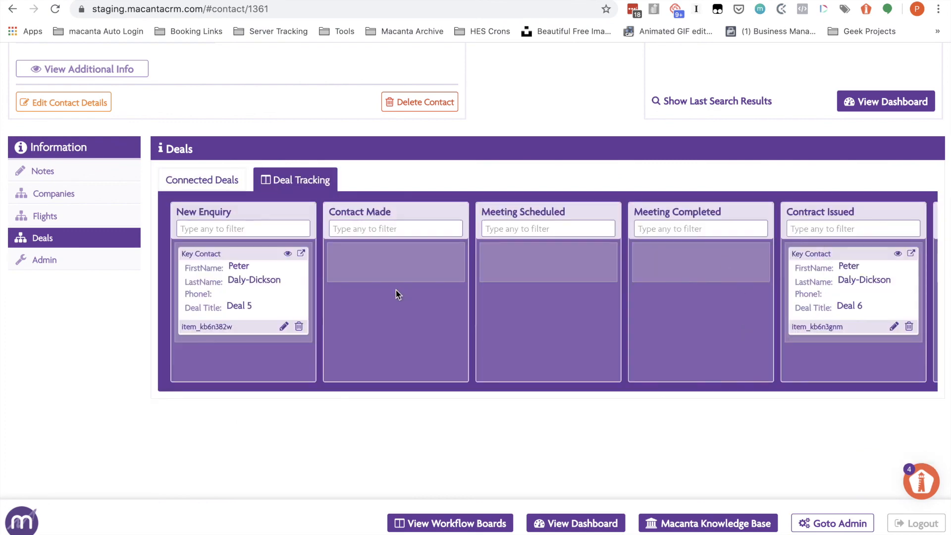
# Reopen the system-wide workflow boards and show the Deals pipeline board.
pyautogui.click(438, 527)
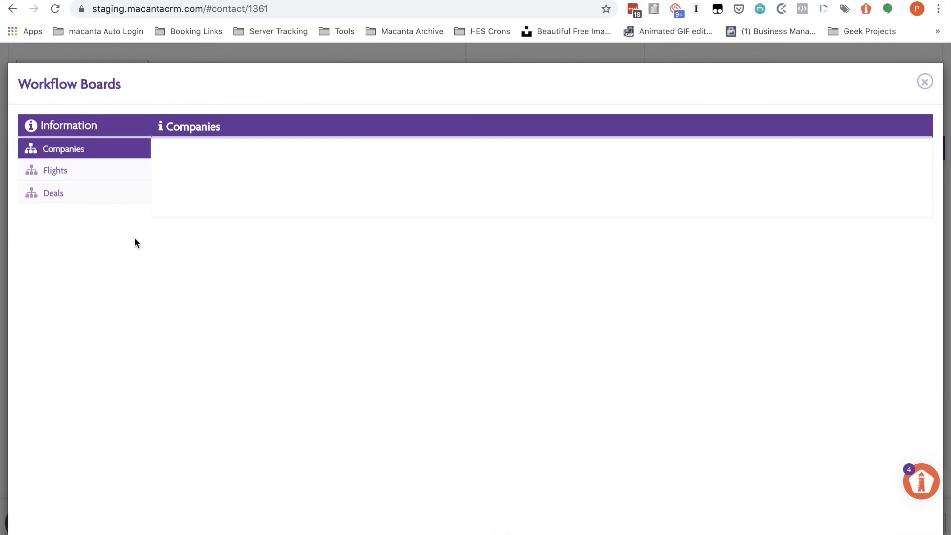
pyautogui.click(73, 190)
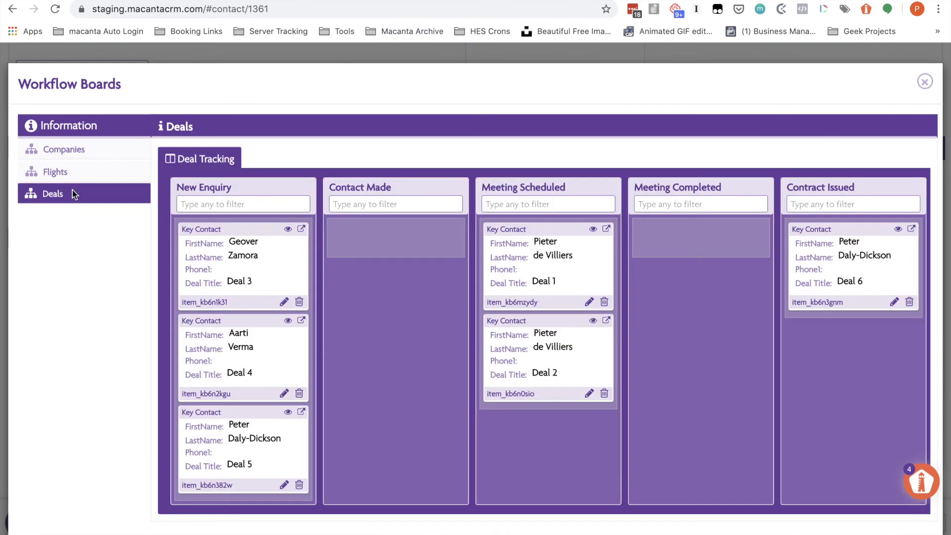